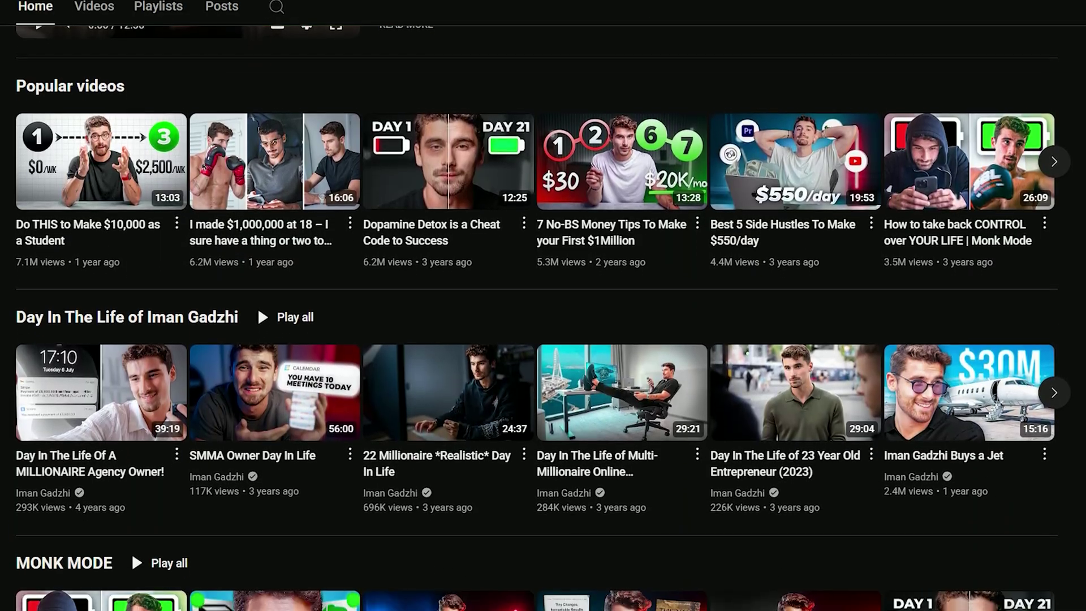
Create a 2560×1440 Color Matte in dark grey 1D1D1D and build a new sequence from it
scroll(536, 317, "down", 4)
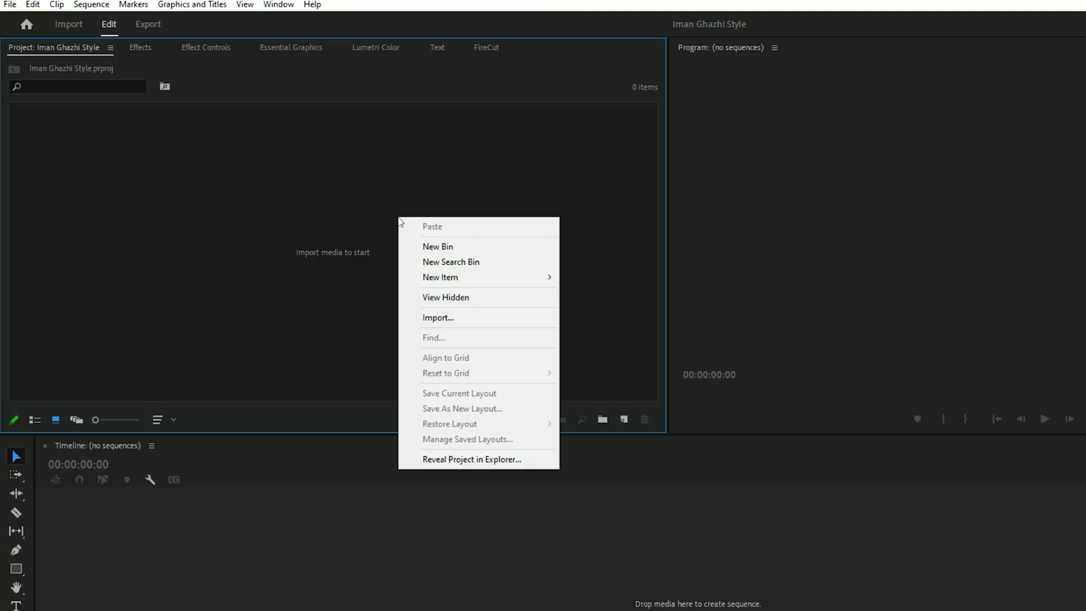
mouse_move(551, 278)
left_click(619, 369)
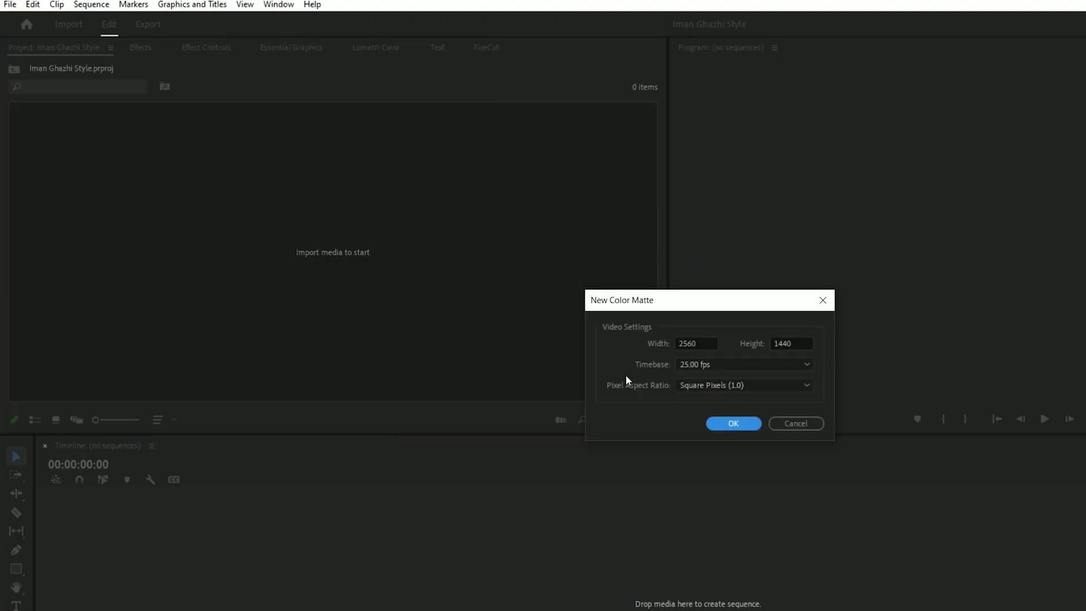
left_click(734, 423)
left_click_drag(555, 304, 537, 303)
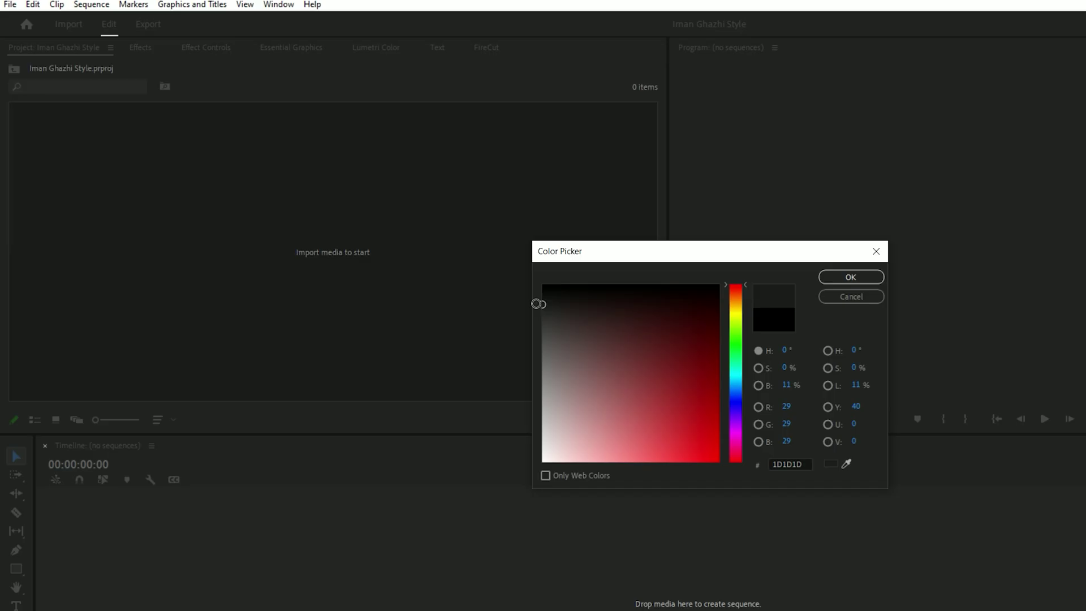
left_click(851, 277)
left_click(679, 393)
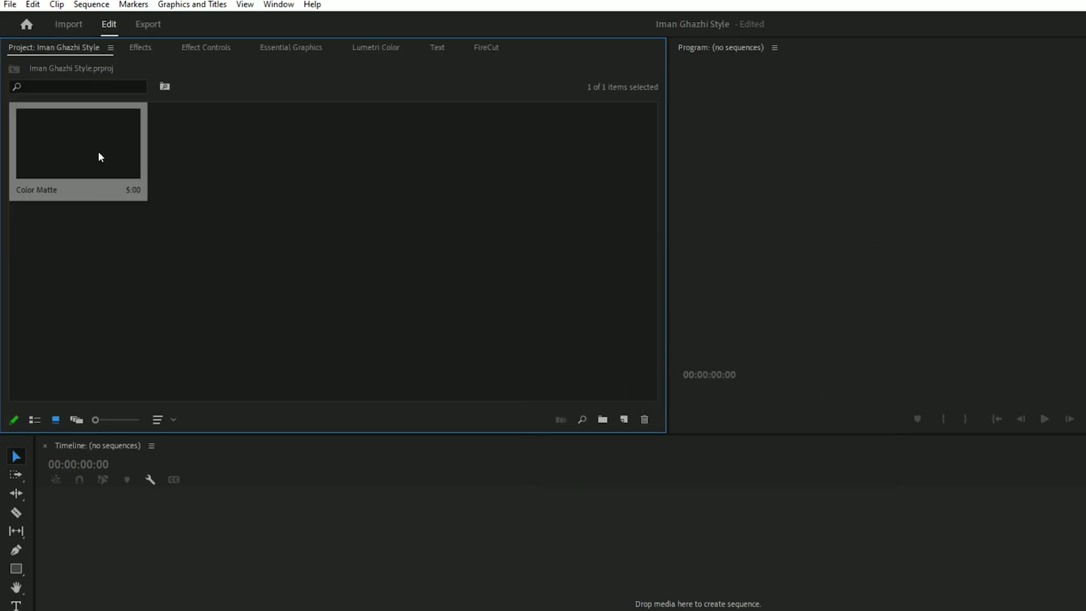
left_click_drag(224, 568, 226, 563)
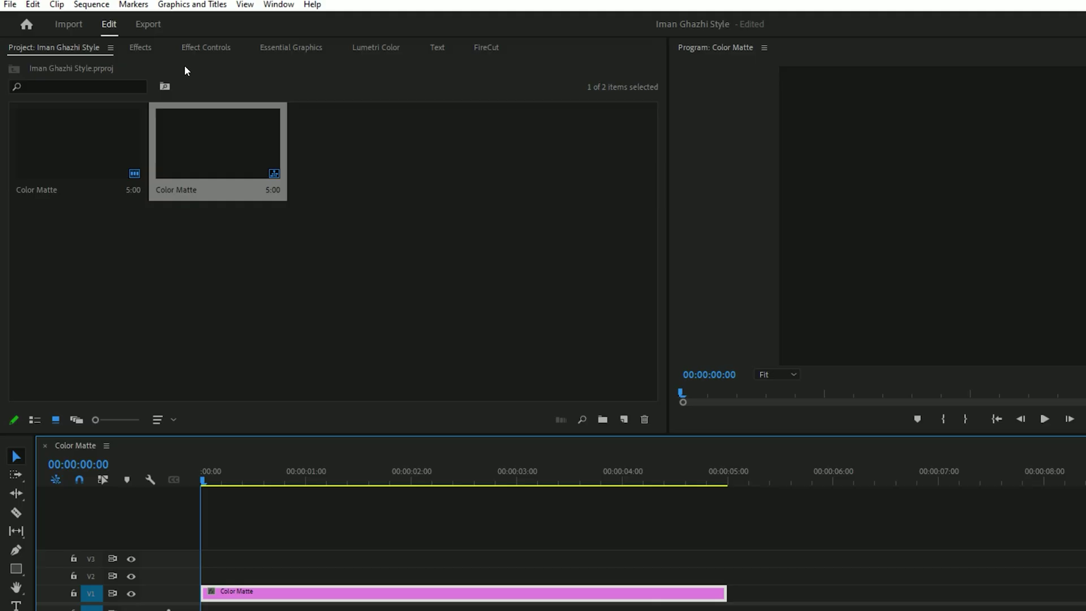
Apply the Grid effect to the Color Matte clip
left_click(142, 48)
left_click(74, 66)
type("grid")
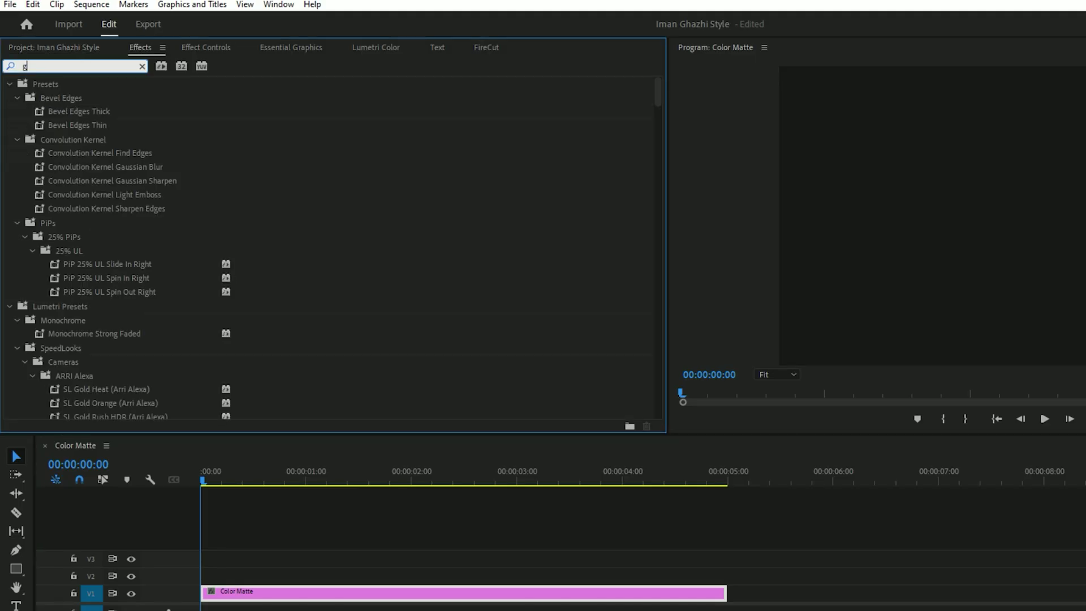
left_click(57, 167)
left_click_drag(250, 514, 261, 594)
Set the Grid to Width Slider sizing with width 255 and Overlay blending mode
left_click(205, 47)
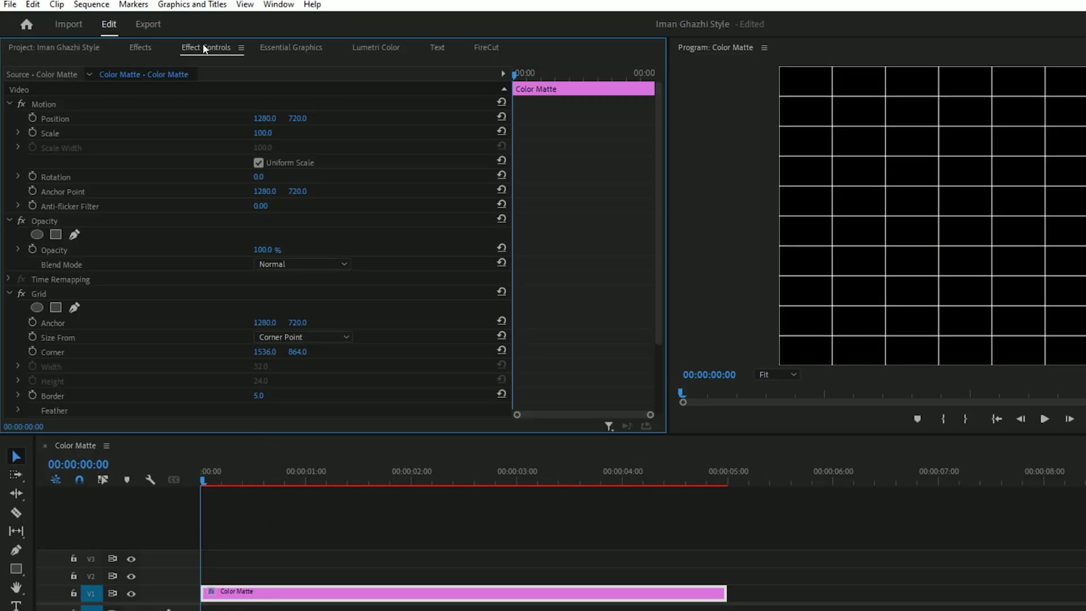
scroll(407, 243, "down", 2)
left_click(330, 250)
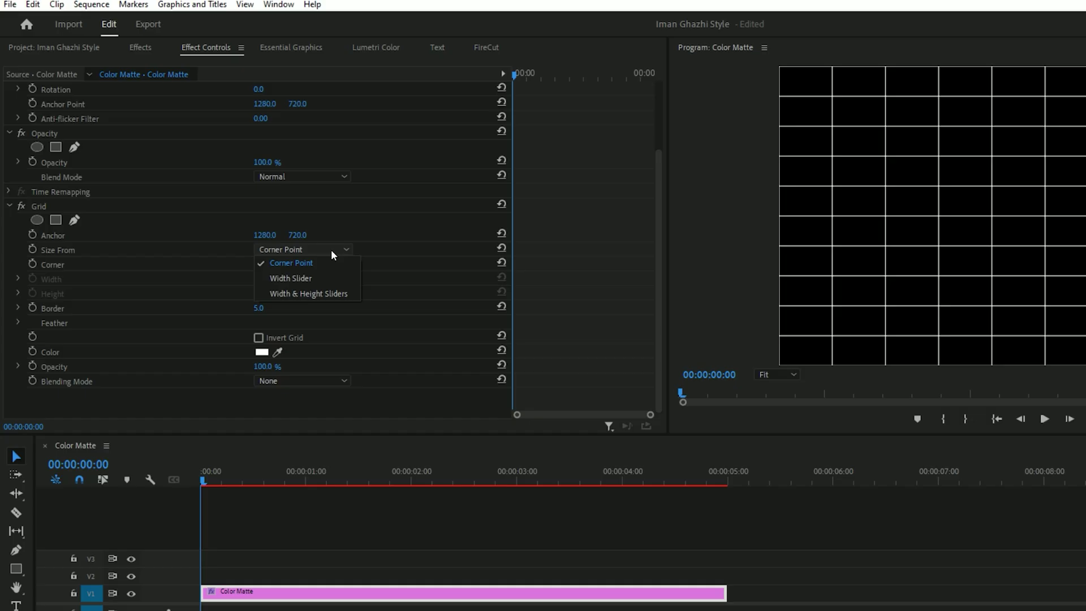
left_click(312, 277)
left_click(261, 278)
type("255")
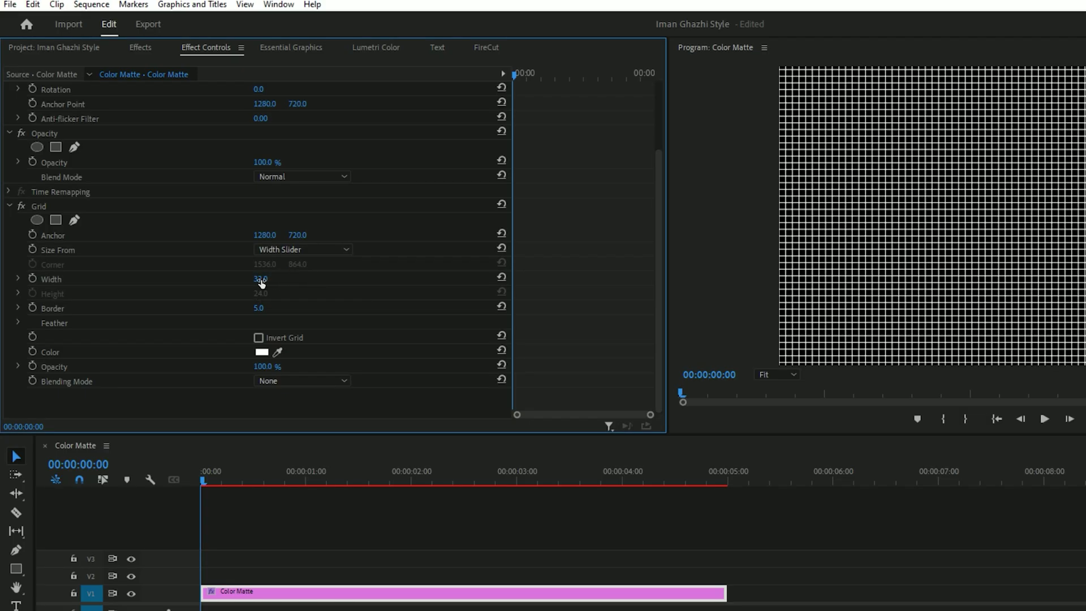
key("Return")
key("Down")
key("Down")
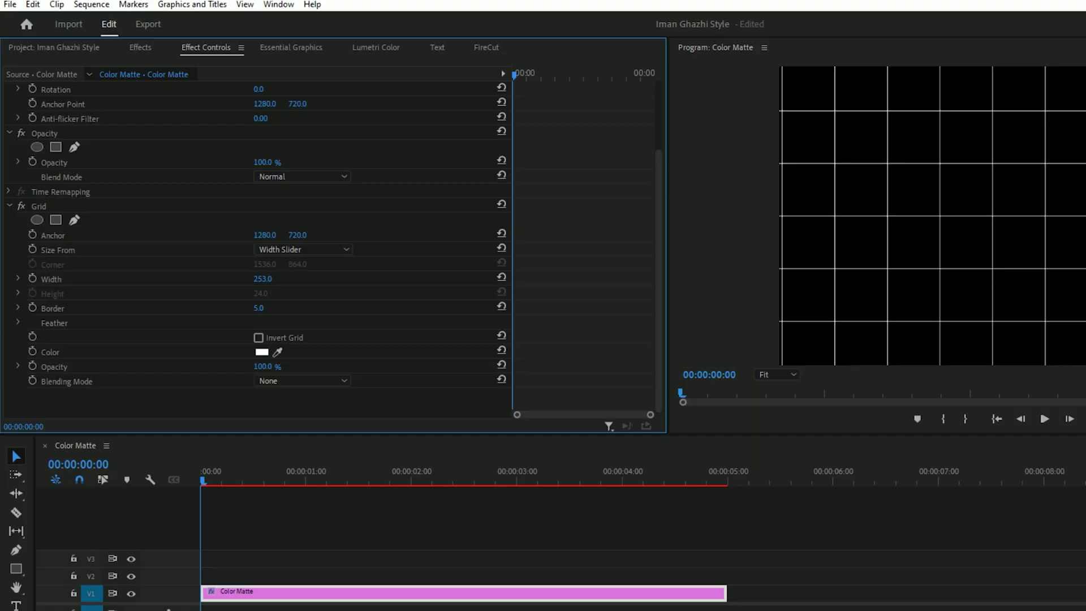
key("Up")
key("Up")
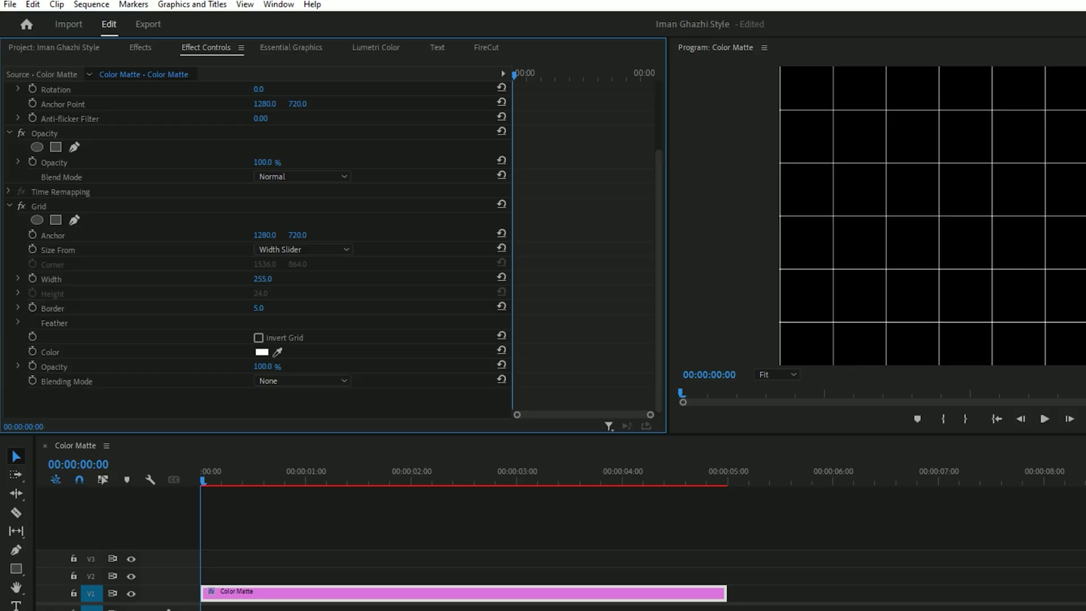
left_click(272, 381)
left_click(295, 490)
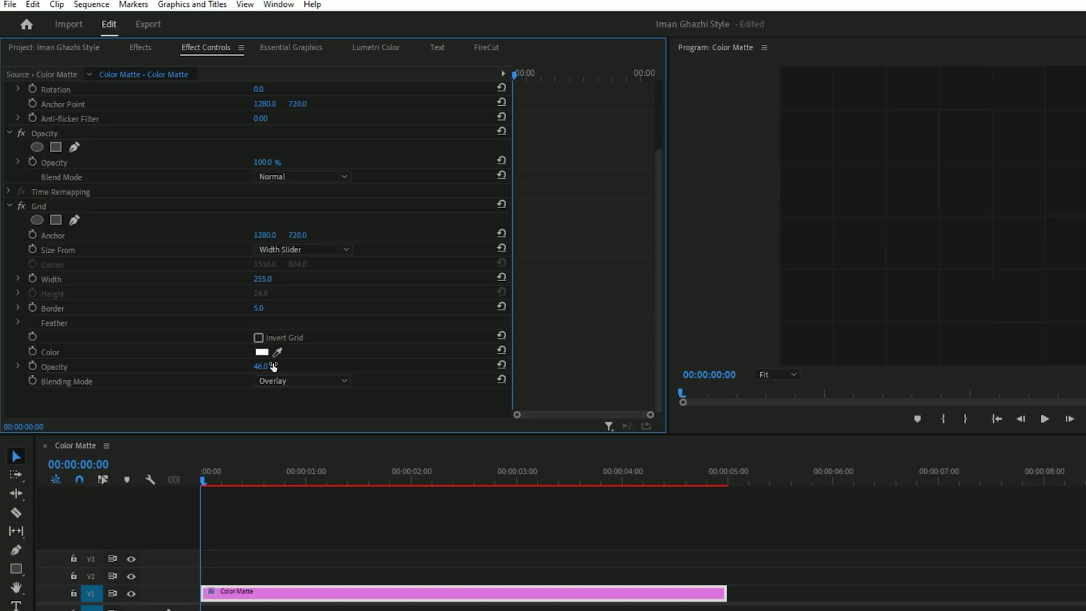
Apply the Ramp effect to the Color Matte clip
left_click(140, 47)
left_click(77, 65)
type("ramp")
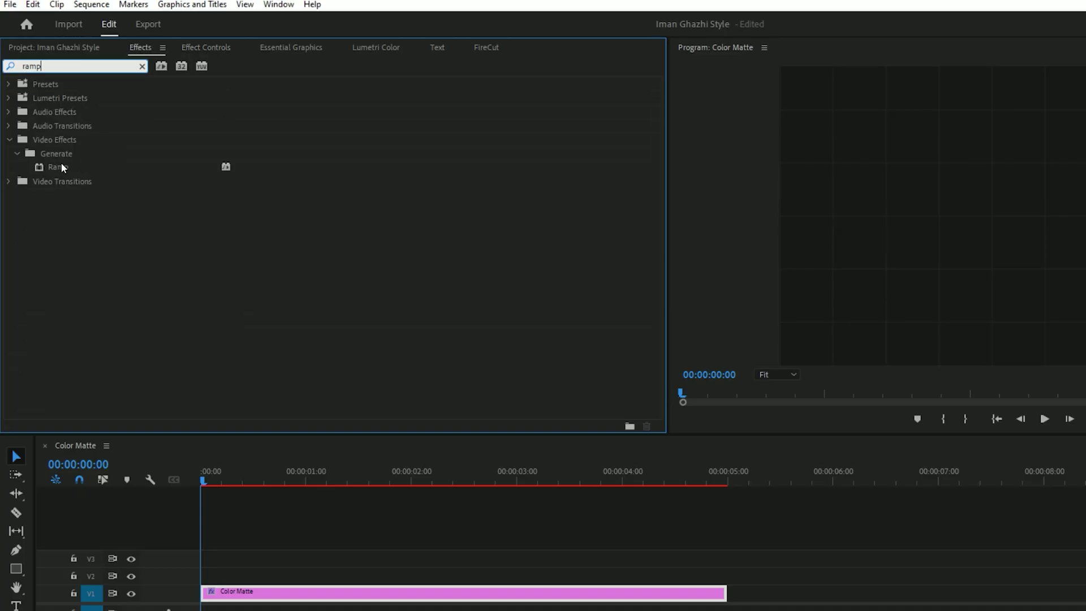
left_click_drag(61, 167, 325, 597)
Keep the ramp Linear, give it a red CE2929 end colour, and set Blend With Original to 50
left_click(209, 50)
scroll(182, 306, "down", 2)
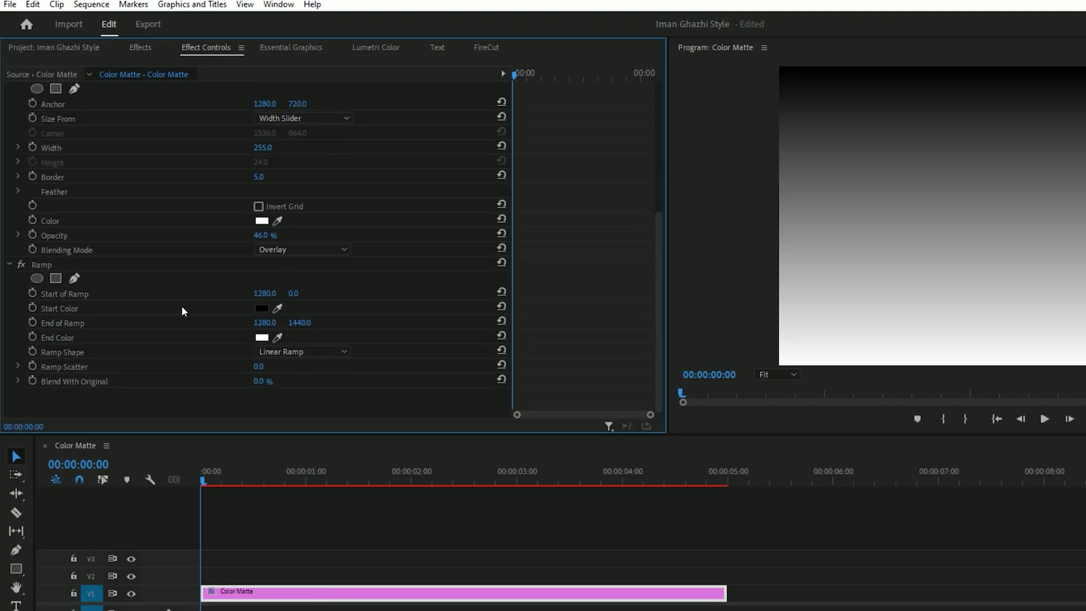
left_click(279, 351)
left_click(276, 350)
left_click_drag(264, 382, 298, 383)
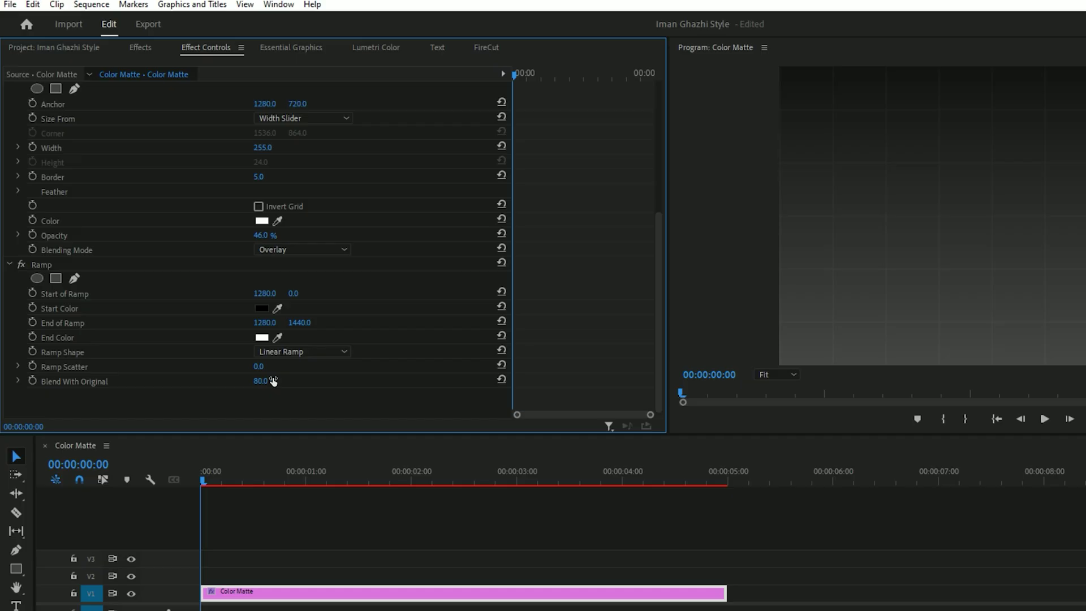
left_click(262, 337)
left_click_drag(626, 367, 686, 431)
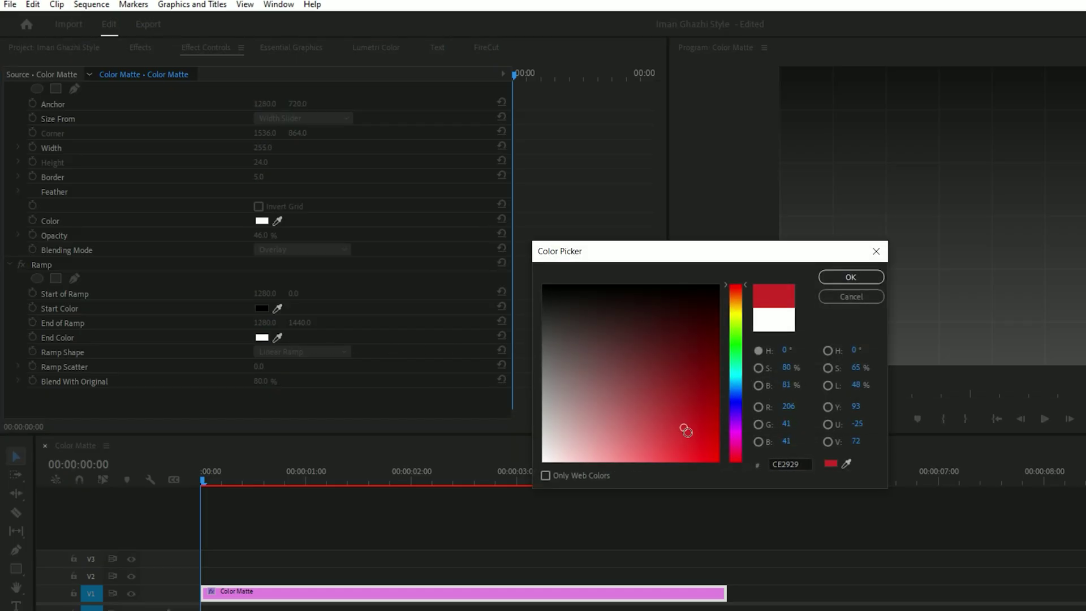
left_click(851, 276)
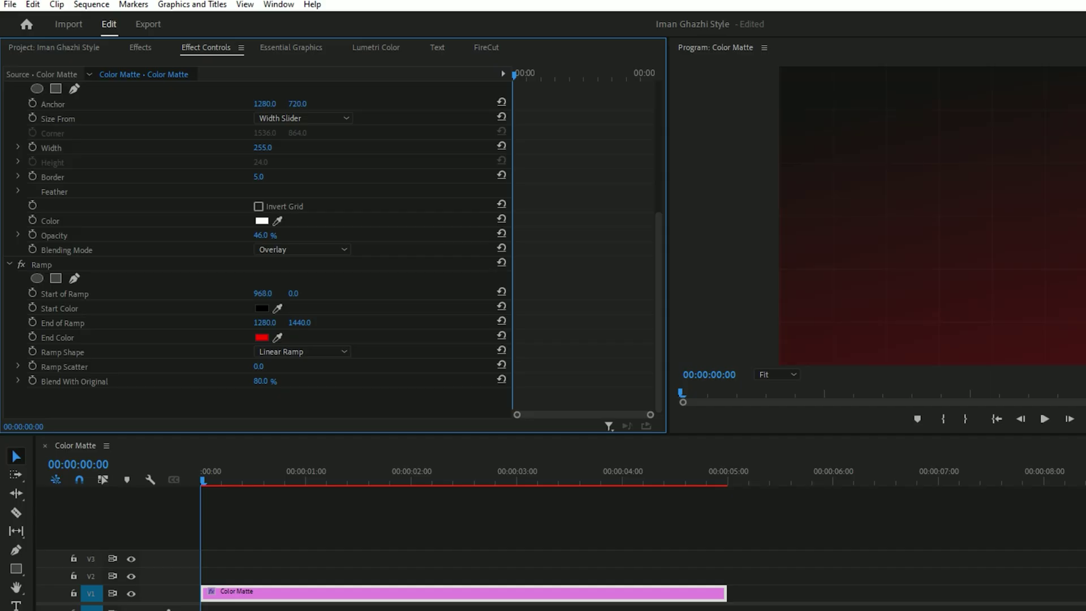
left_click(255, 383)
type("50")
key("Return")
Apply the Noise effect to the Color Matte background clip
left_click(137, 50)
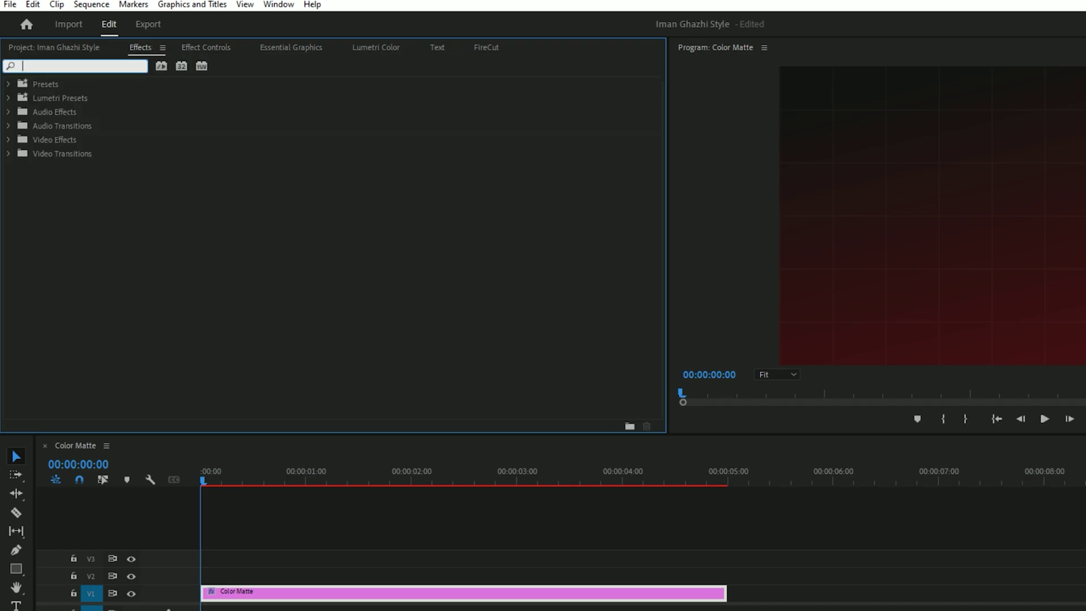
type("noise")
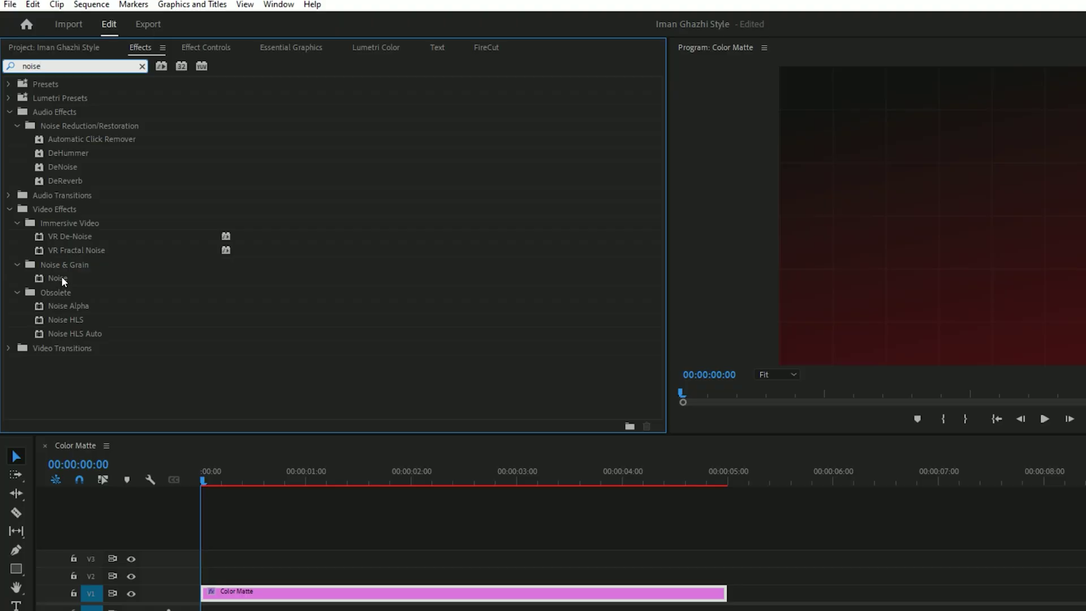
left_click_drag(63, 281, 205, 381)
left_click_drag(279, 574, 259, 403)
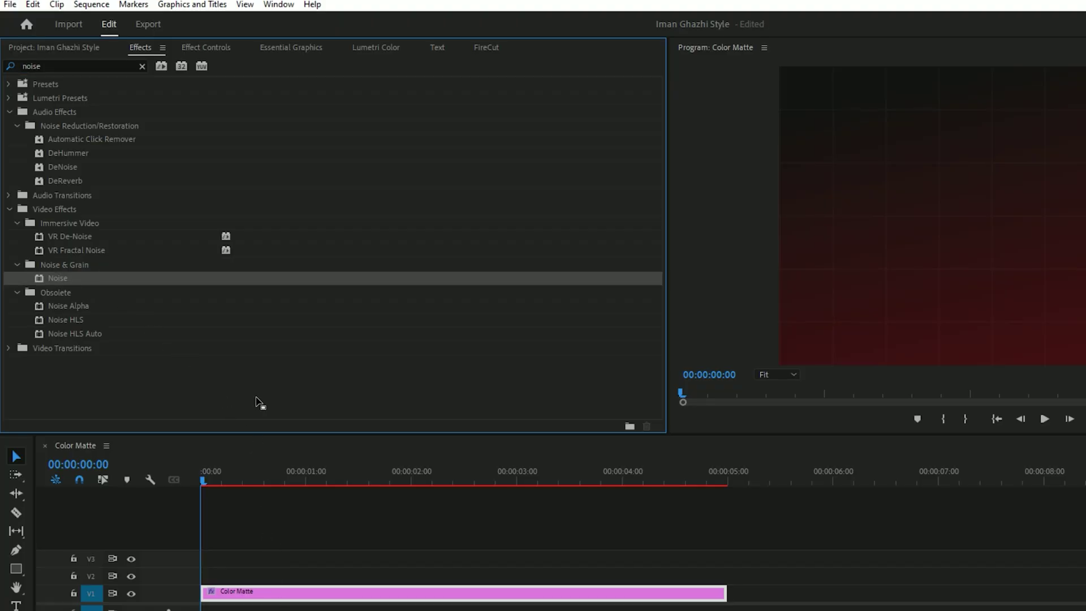
Set Amount of Noise to about 6% and turn off Use Color Noise
left_click(206, 47)
scroll(452, 245, "down", 5)
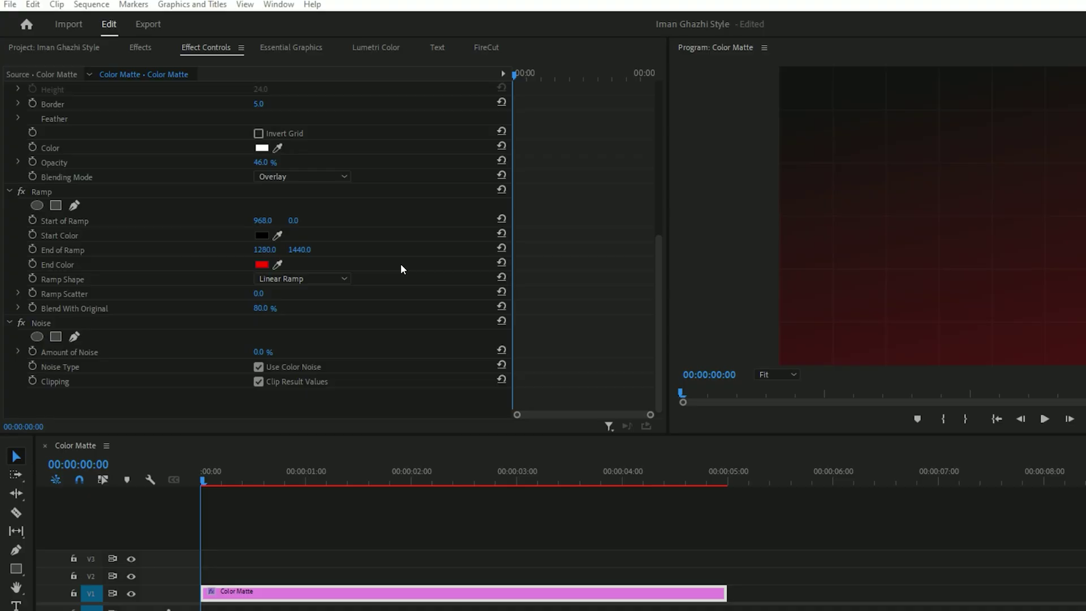
left_click_drag(260, 355, 263, 355)
left_click(258, 367)
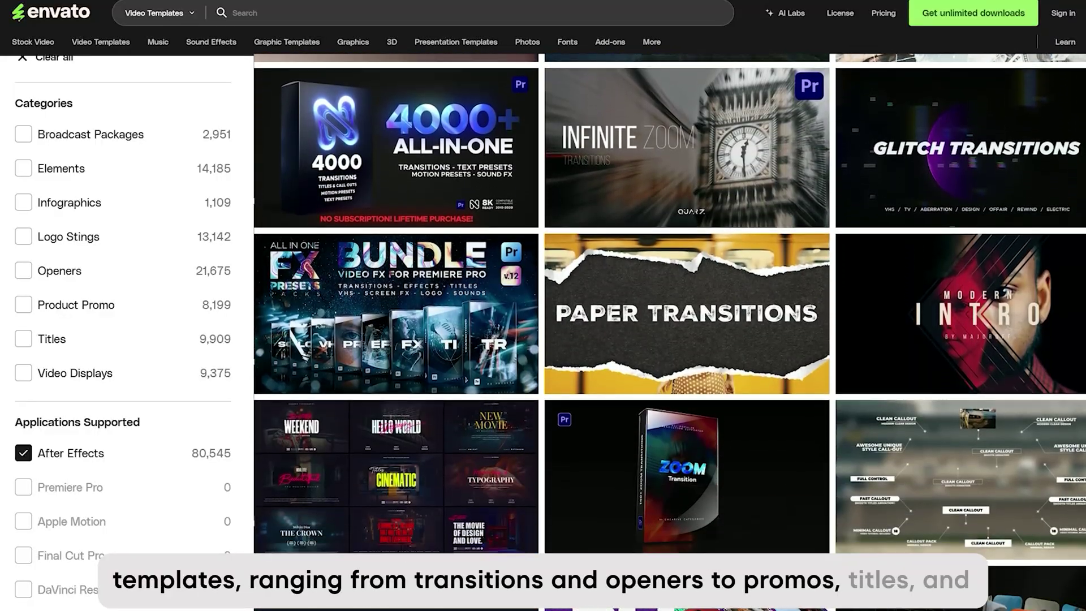
scroll(670, 339, "down", 10)
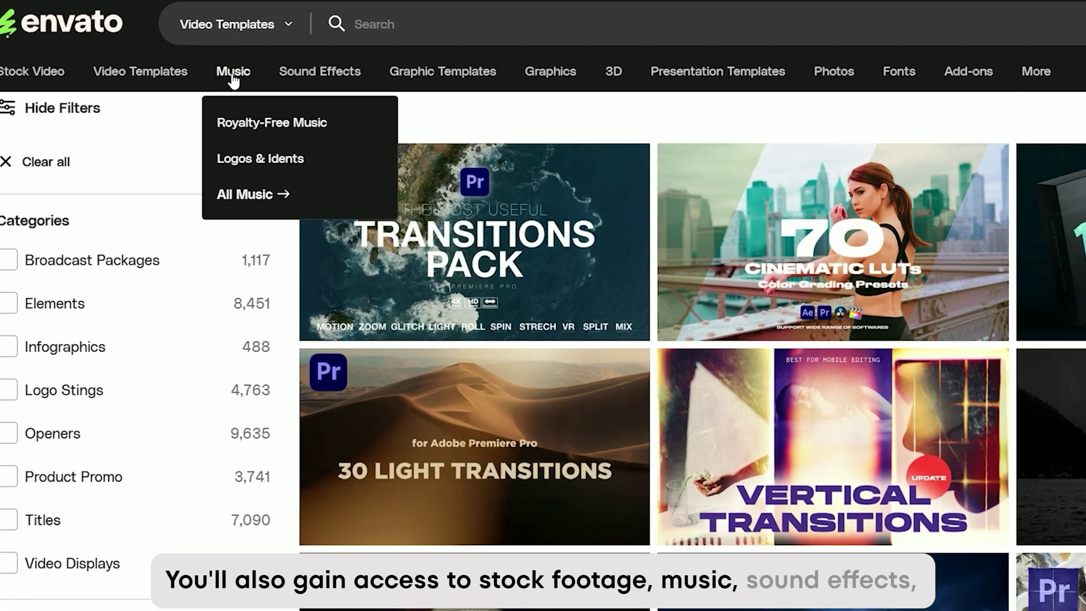
mouse_move(329, 79)
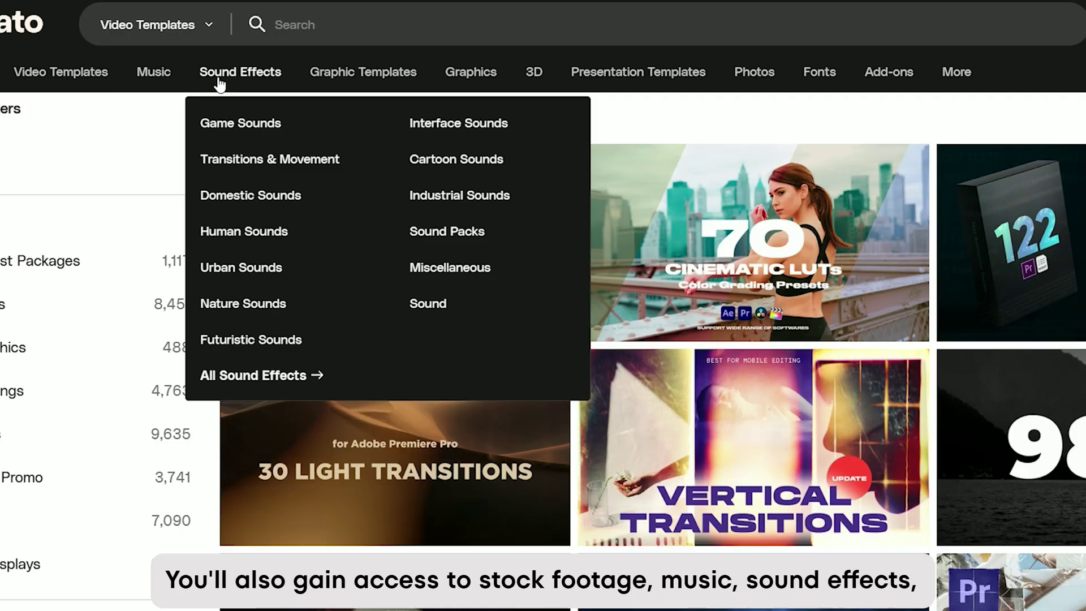
mouse_move(402, 89)
mouse_move(916, 85)
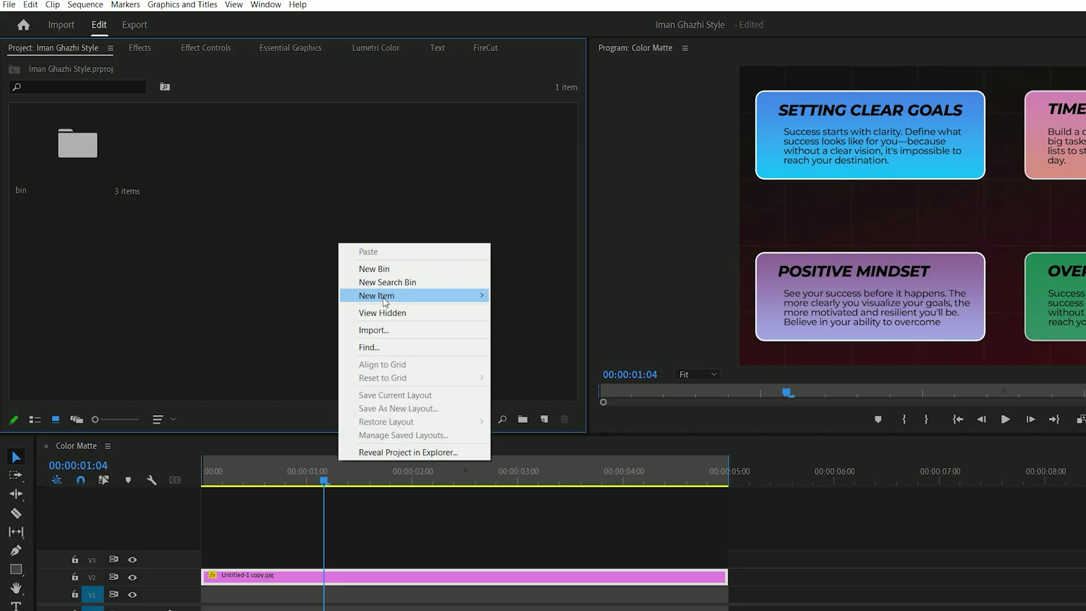
Create a new Adjustment Layer and place it on V3 above the cards
mouse_move(345, 294)
left_click(527, 343)
left_click(724, 424)
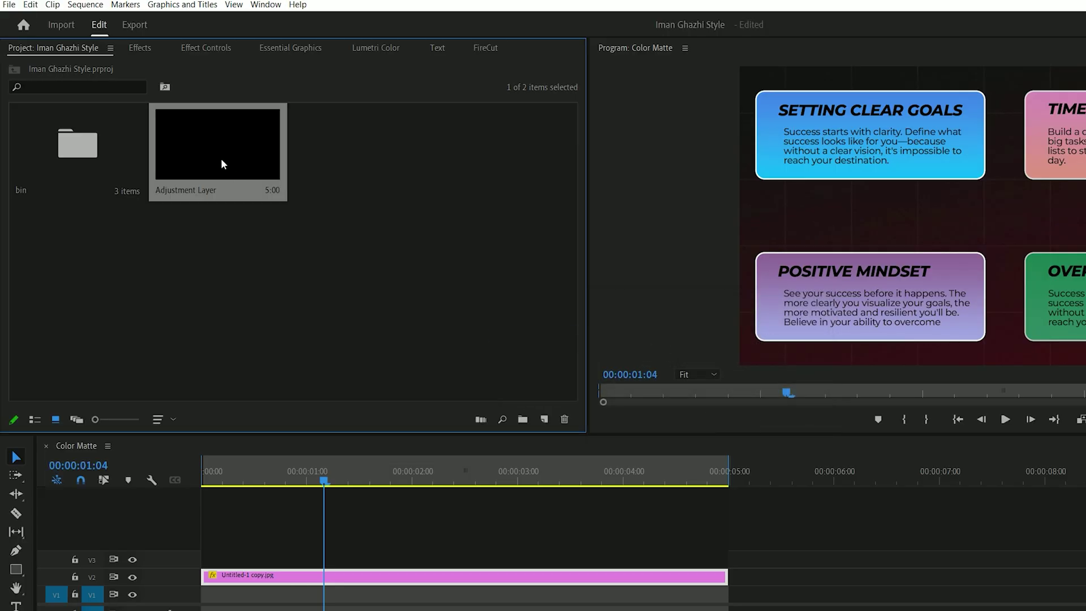
left_click_drag(282, 484, 205, 559)
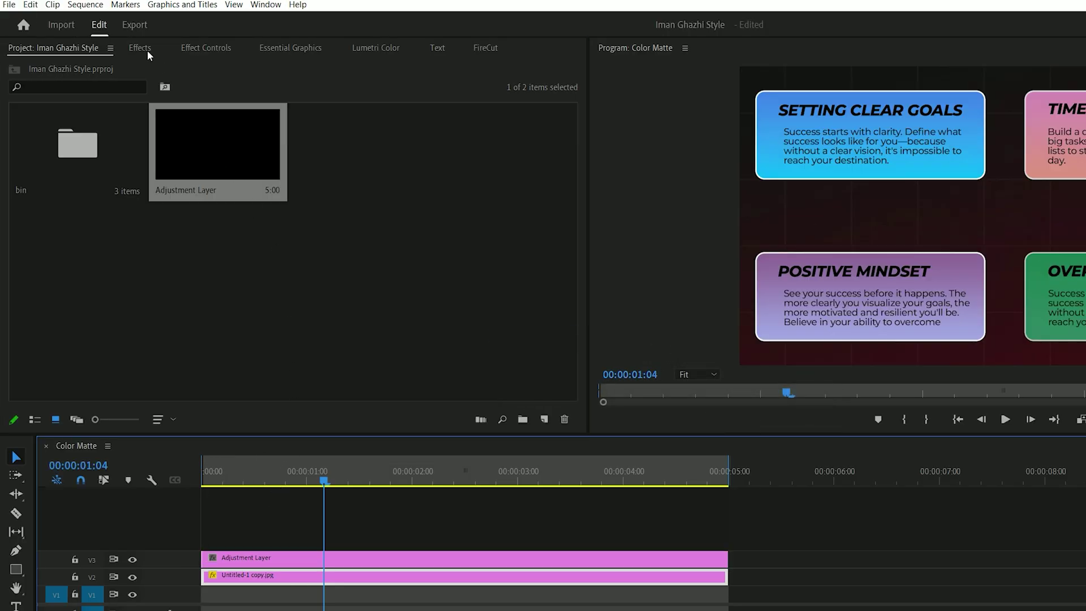
Apply Turbulent Displace to the adjustment layer
left_click(140, 48)
left_click(87, 61)
type("turbu")
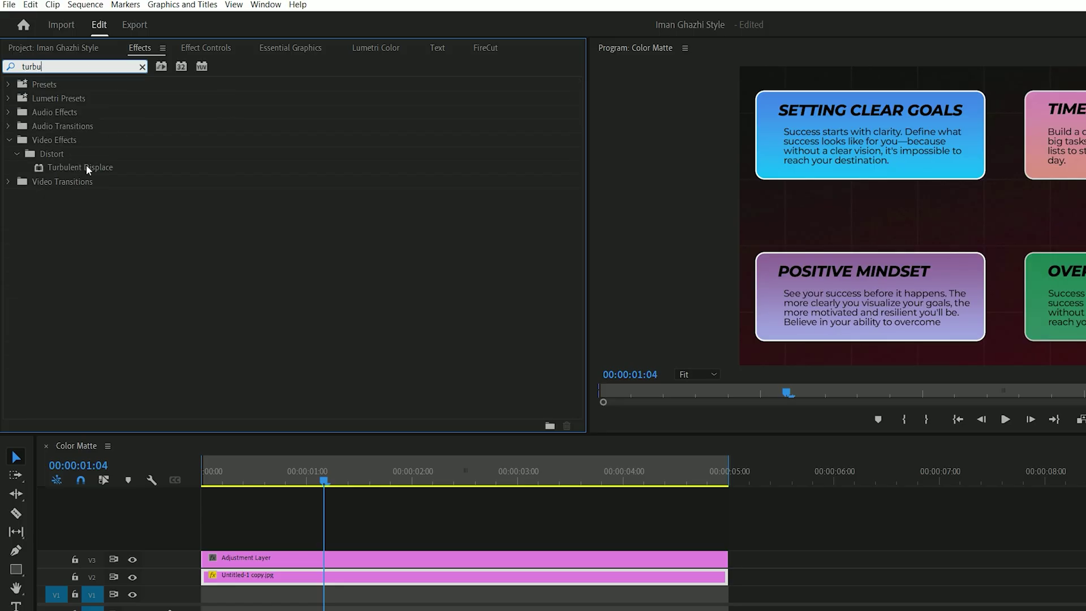
left_click_drag(87, 169, 297, 558)
Set Turbulent Displace Amount to 10 and Size to about 47
left_click(198, 48)
scroll(192, 246, "down", 3)
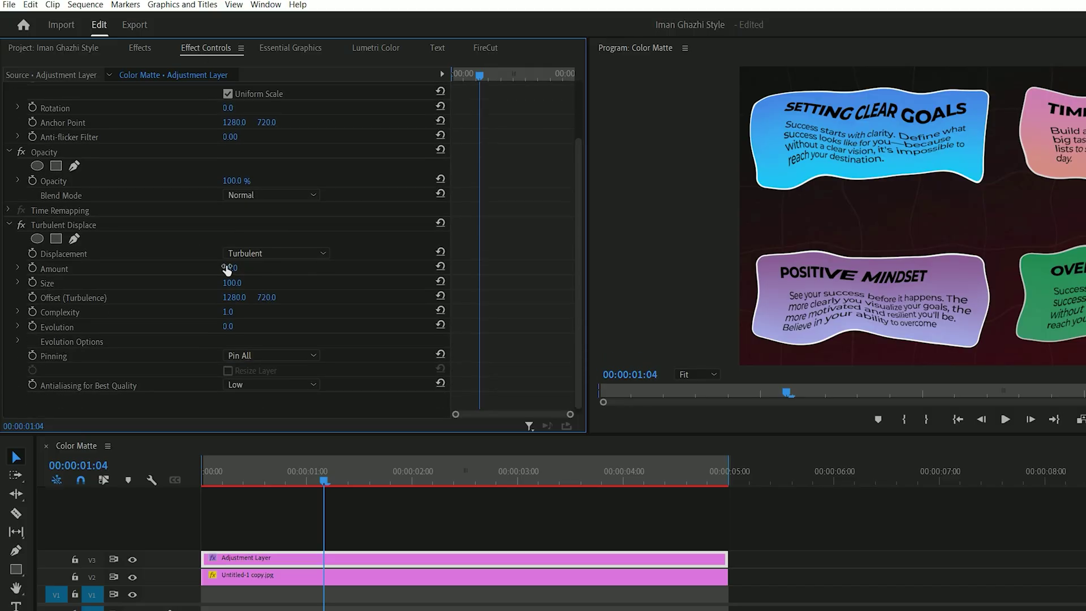
key("Return")
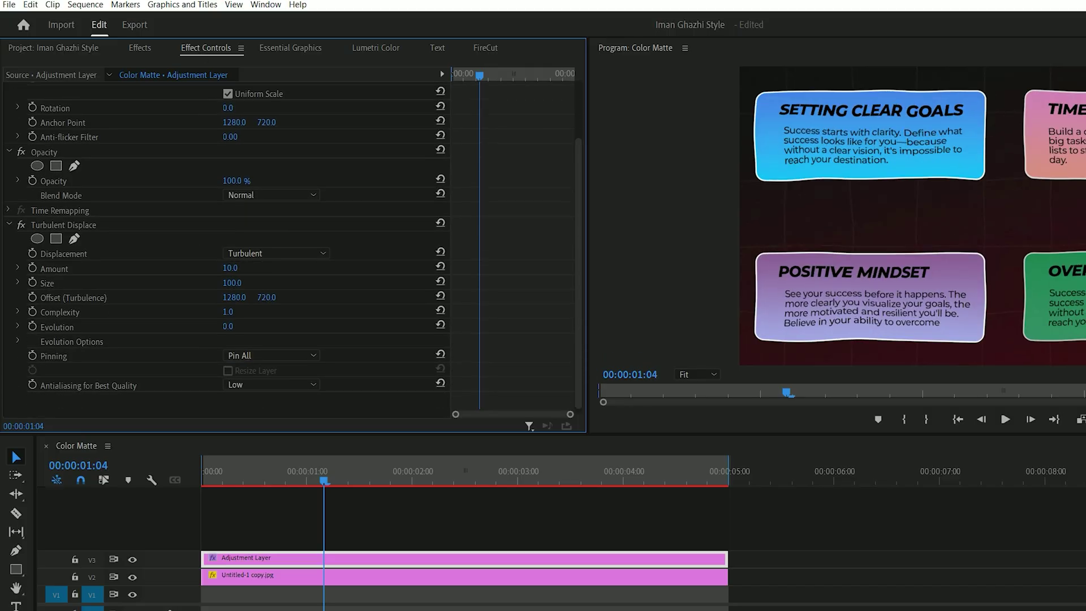
mouse_move(232, 283)
left_mouse_down()
mouse_move(201, 282)
mouse_move(244, 282)
left_mouse_up()
Keyframe Evolution from 0° at the start to over three rotations near the clip's end
key("Home")
scroll(129, 334, "up", 1)
left_click(33, 341)
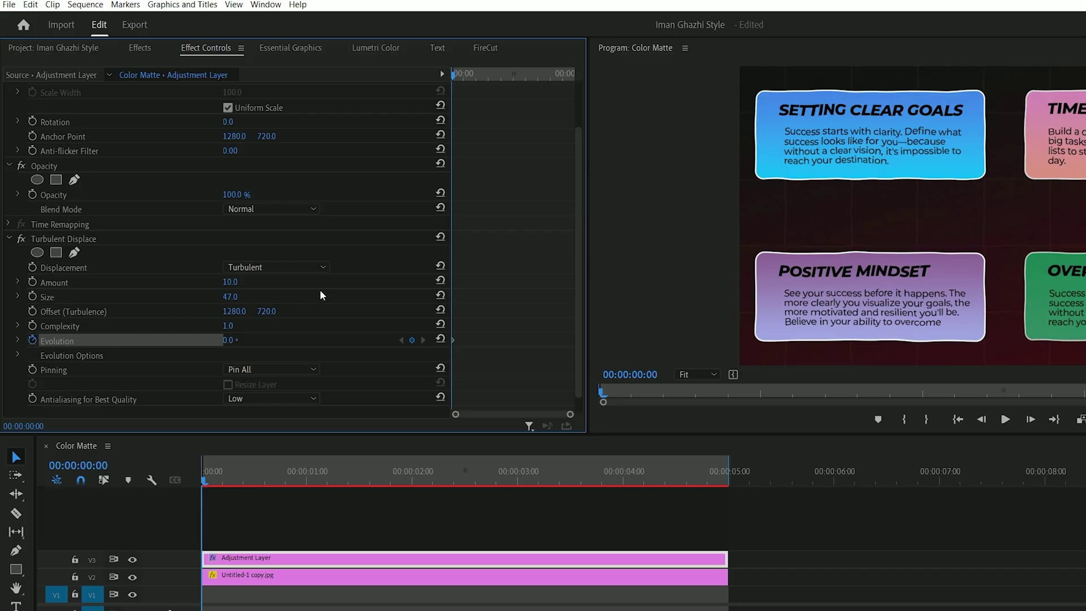
left_click_drag(455, 79, 564, 101)
left_click(228, 340)
type("758")
key("Return")
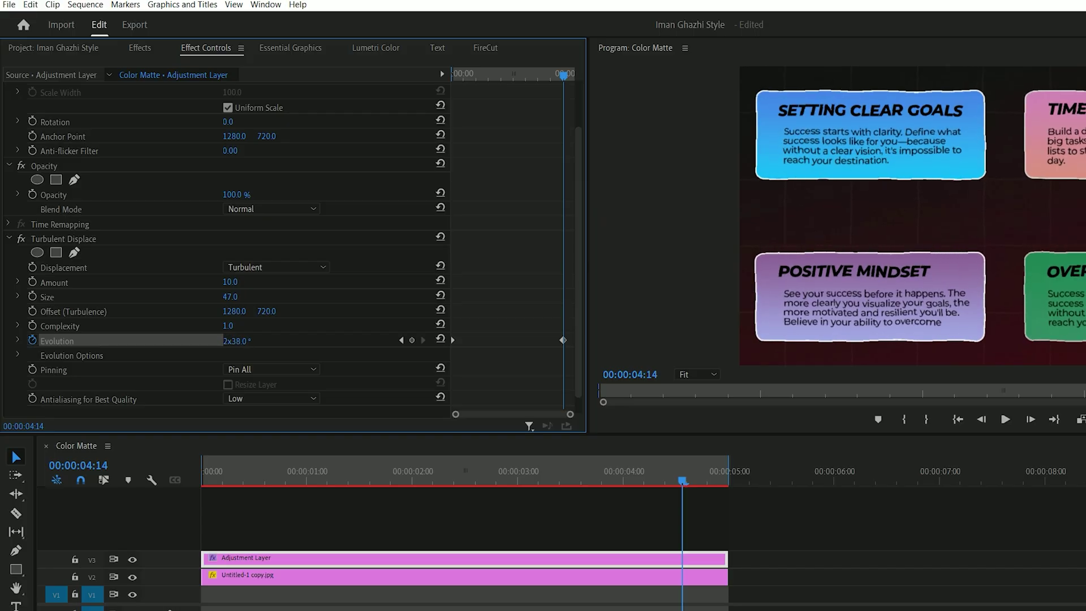
left_click_drag(236, 341, 266, 341)
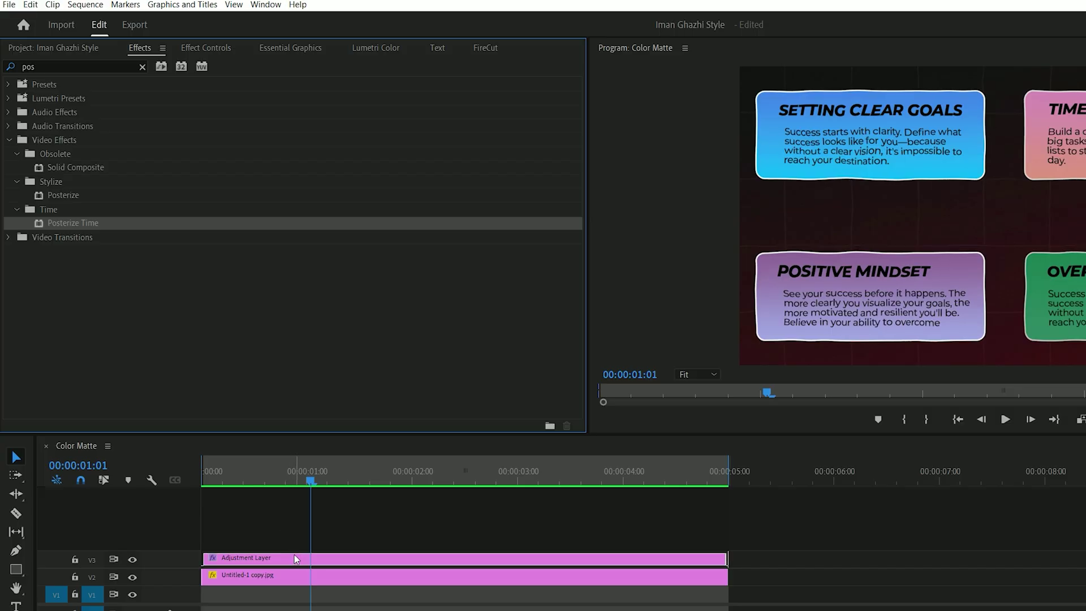
Add Posterize Time to the Adjustment Layer clip and drag its Frame Rate down for stepped motion
left_click_drag(294, 555, 296, 554)
left_click(201, 49)
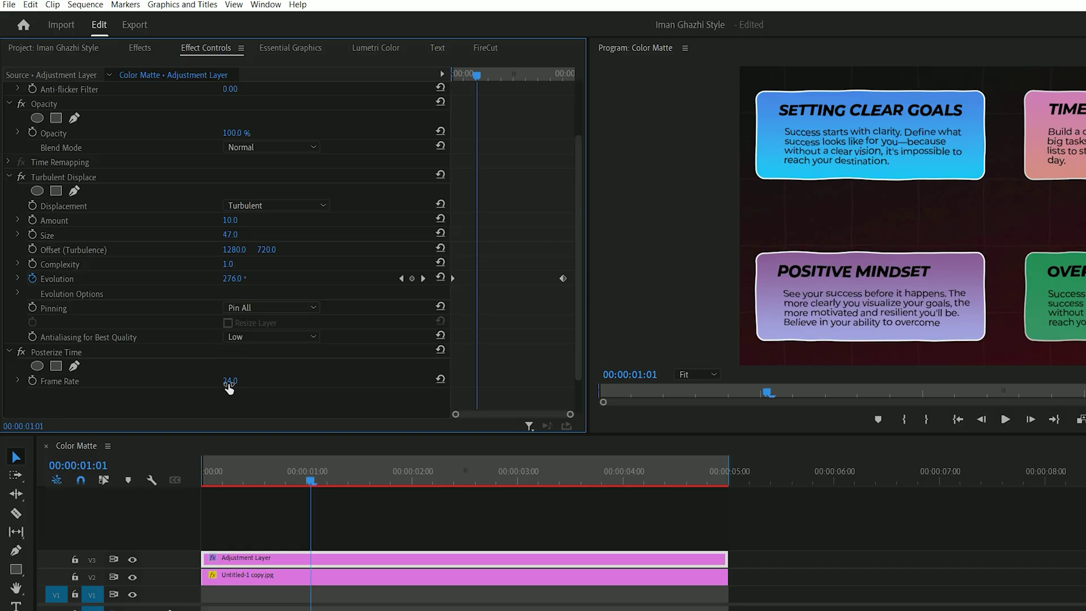
left_click_drag(230, 380, 204, 380)
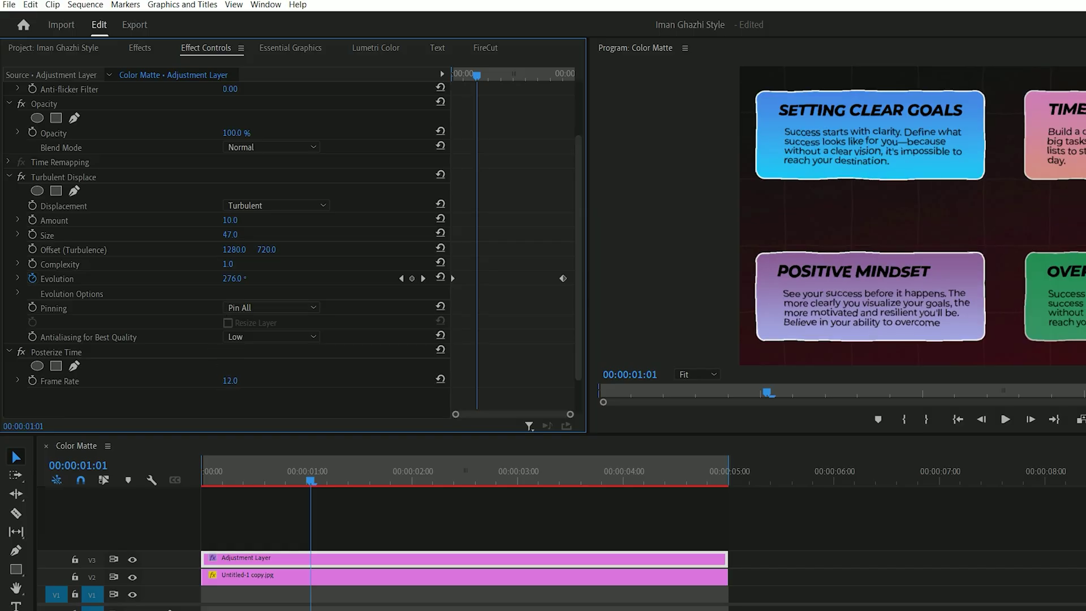